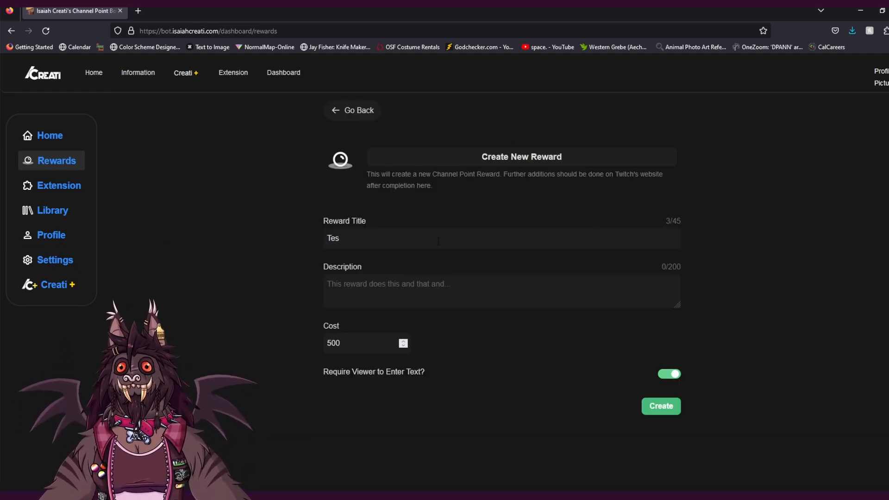
- Create the channel point reward Testing with the description "This is a test to show how to do things", costing 500 and requiring viewer text
type("his is a test to show how to do things")
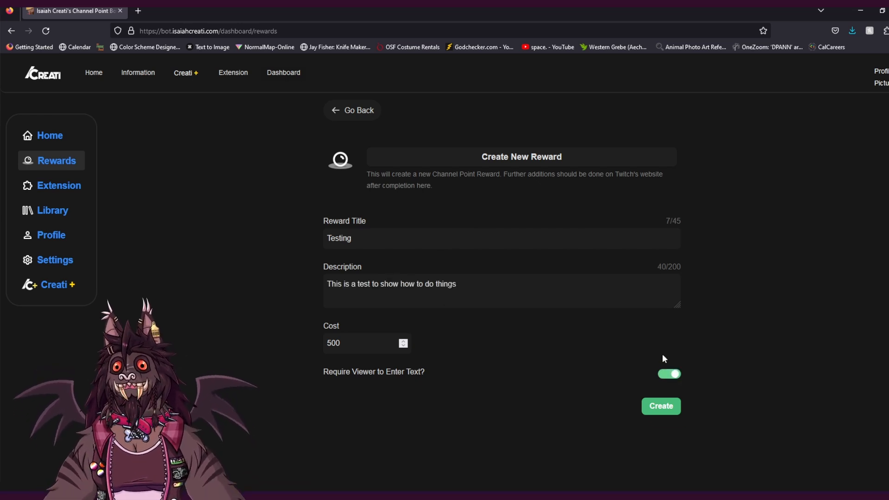
left_click(665, 412)
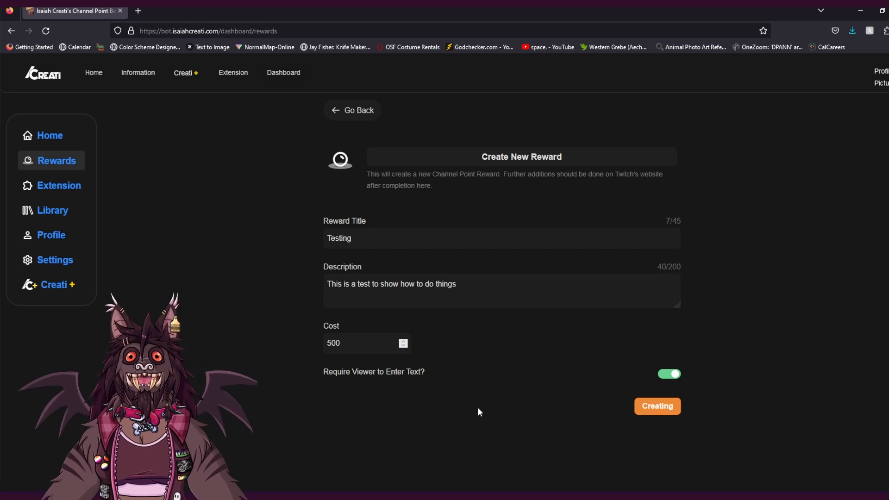
- Add a Text to Speech feature with the voice Ivy to the Testing reward
scroll(353, 408, "down", 10)
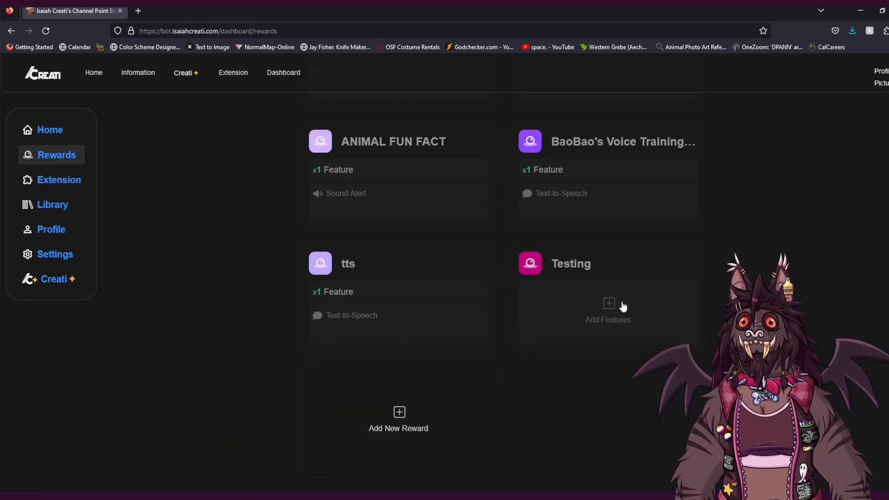
left_click(606, 303)
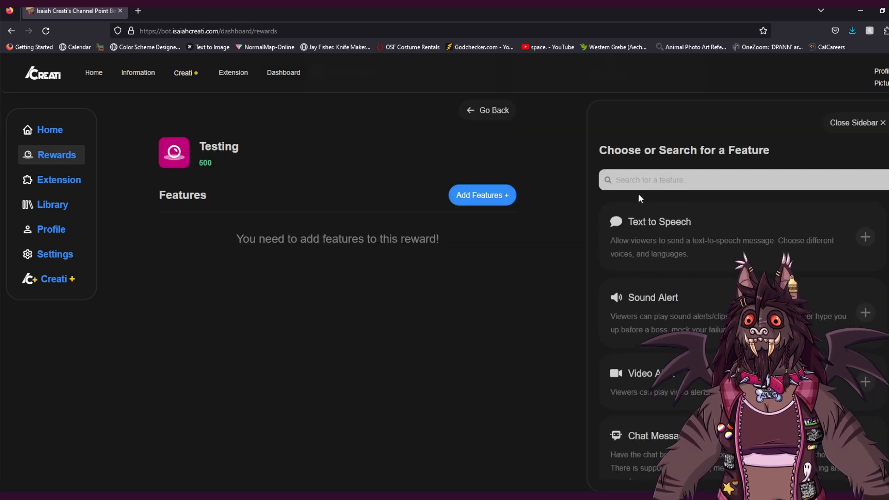
left_click(654, 229)
left_click(803, 155)
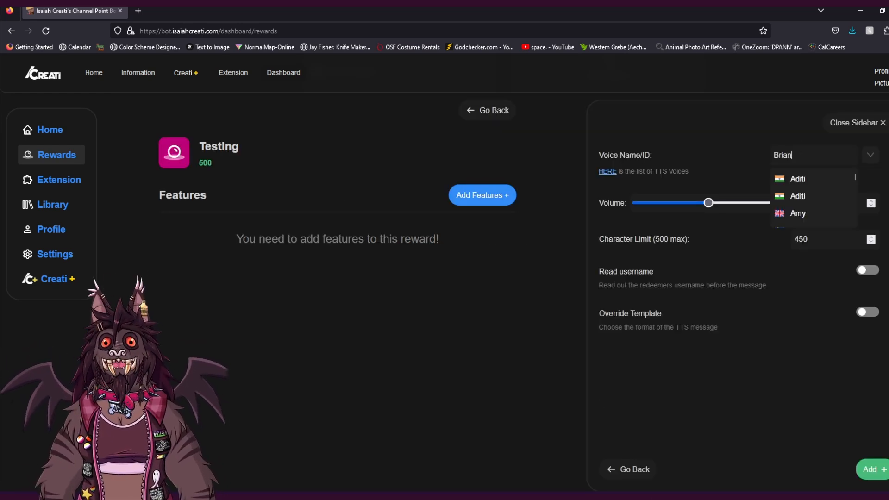
scroll(804, 204, "down", 10)
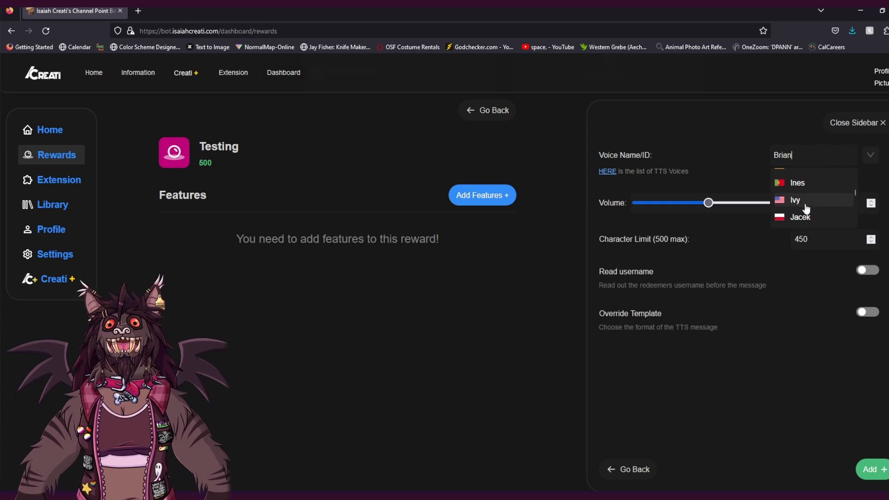
left_click(804, 201)
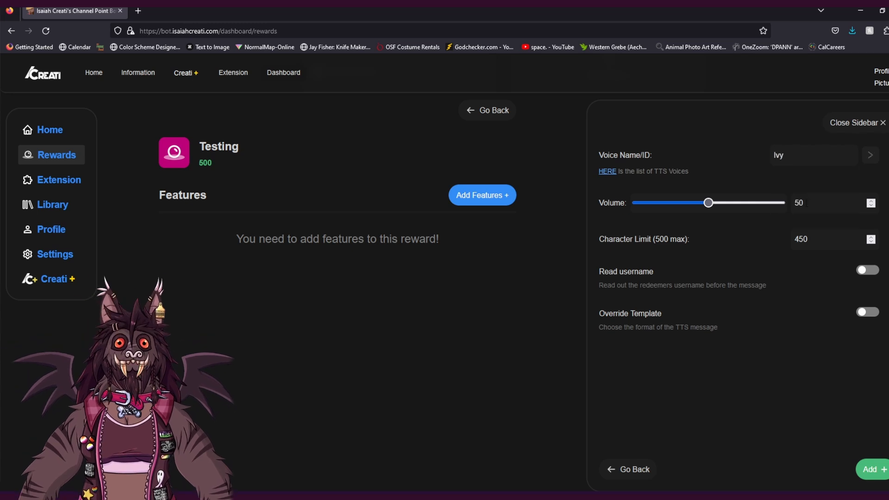
left_click(869, 468)
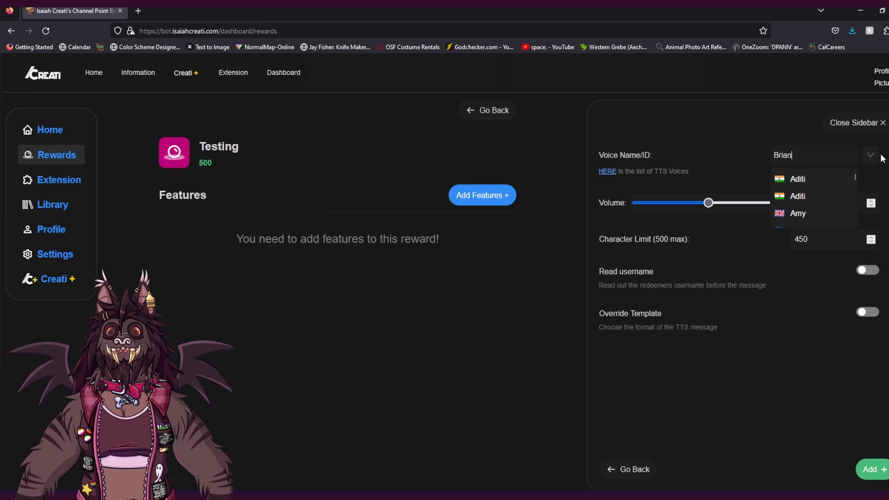
scroll(805, 206, "down", 6)
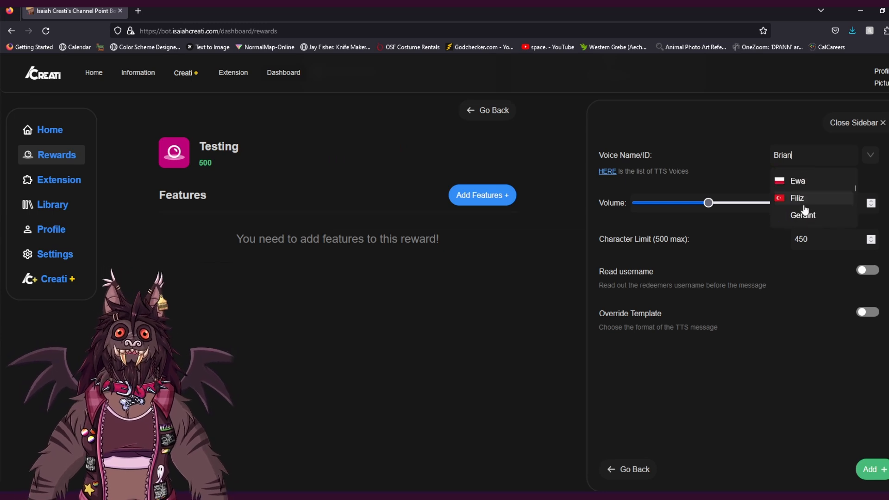
scroll(806, 208, "up", 6)
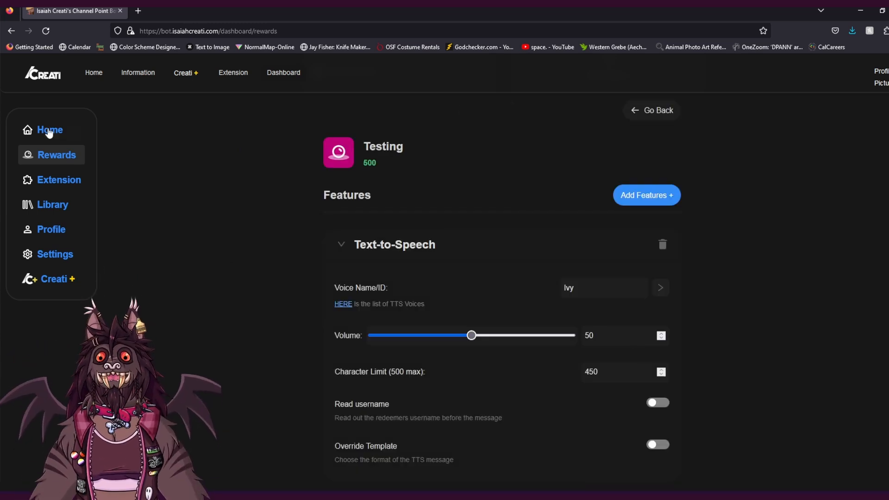
- Open the bot dashboard's home page and add a new browser source named TTS 2 Electric Boogaloo in Streamlabs Desktop
left_click(50, 131)
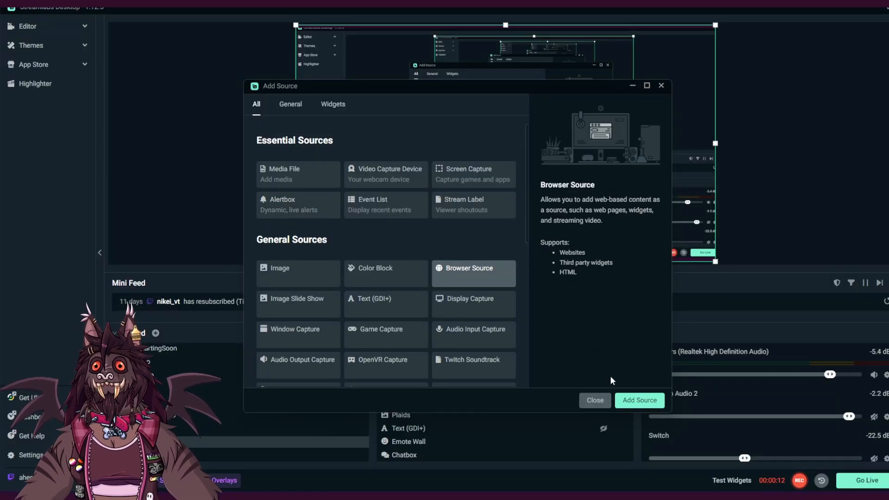
left_click(486, 267)
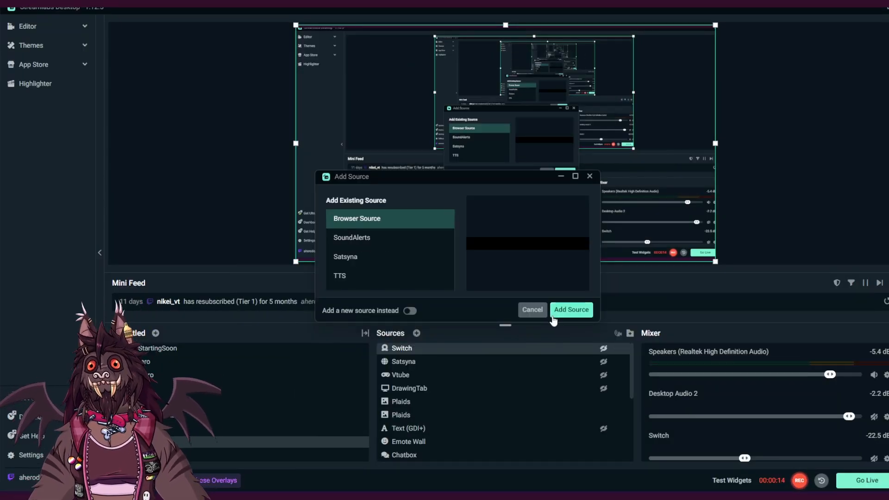
left_click(410, 311)
left_click(570, 310)
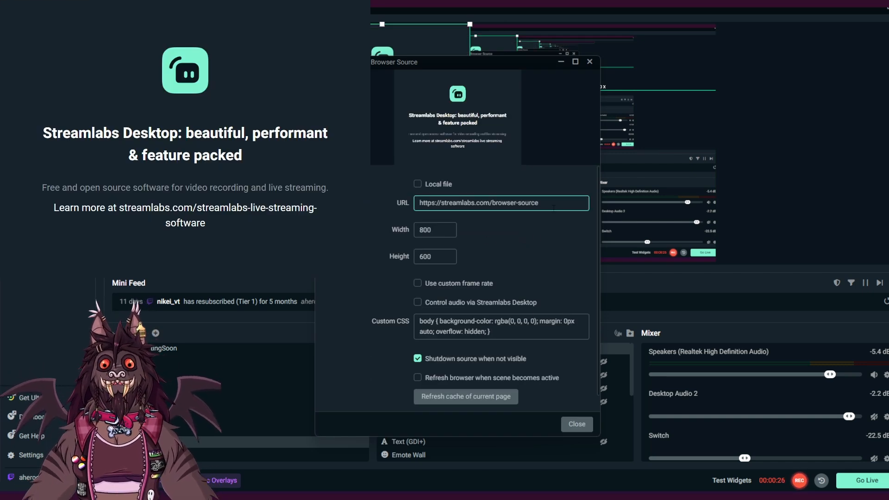
- Replace the new browser source's URL with the copied private source link and close its settings
left_click(552, 206)
key("ctrl+a")
key("ctrl+v")
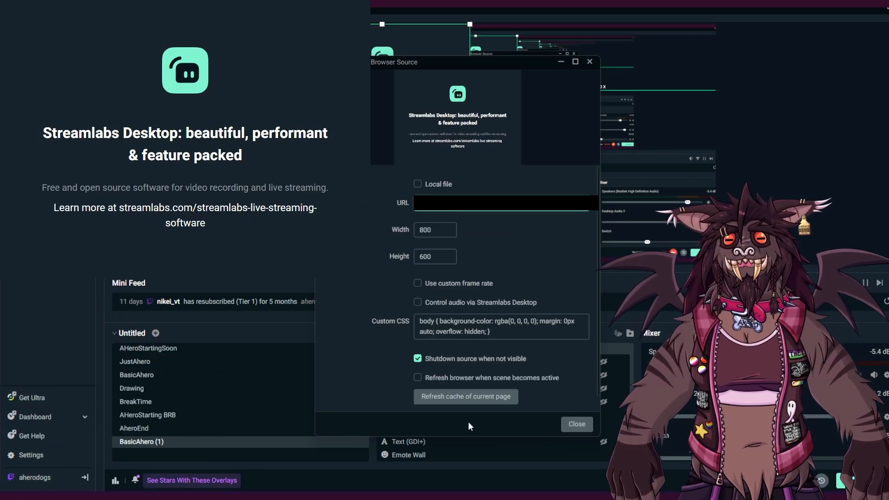
left_click(573, 426)
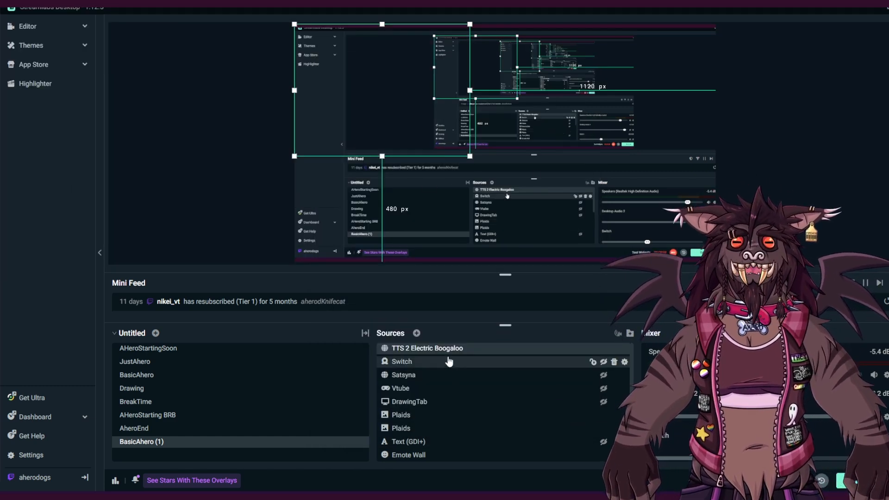
- Set the audio monitoring of the TTS 2 Electric Boogaloo source to Monitor and Output in the advanced audio settings
left_click(618, 333)
left_click(261, 215)
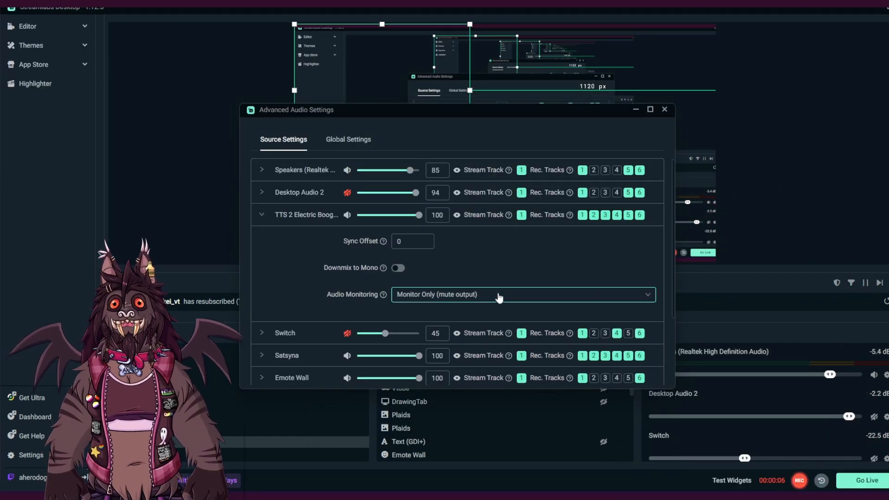
left_click(499, 298)
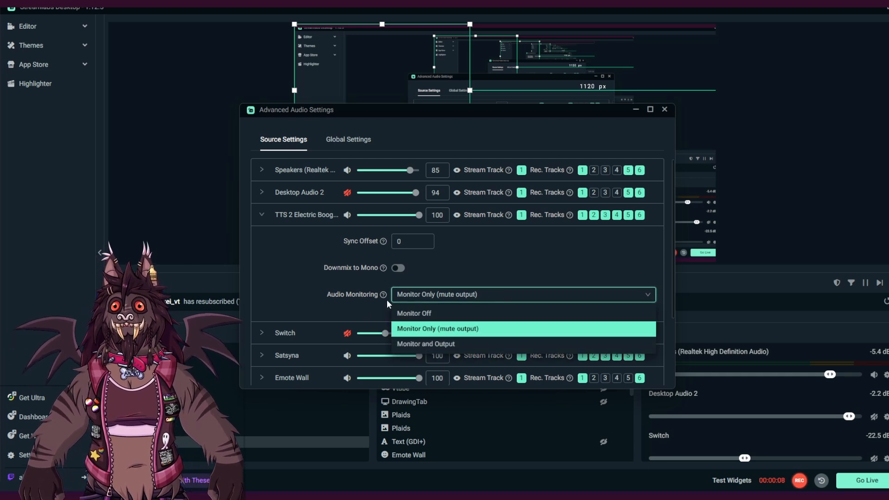
left_click(451, 345)
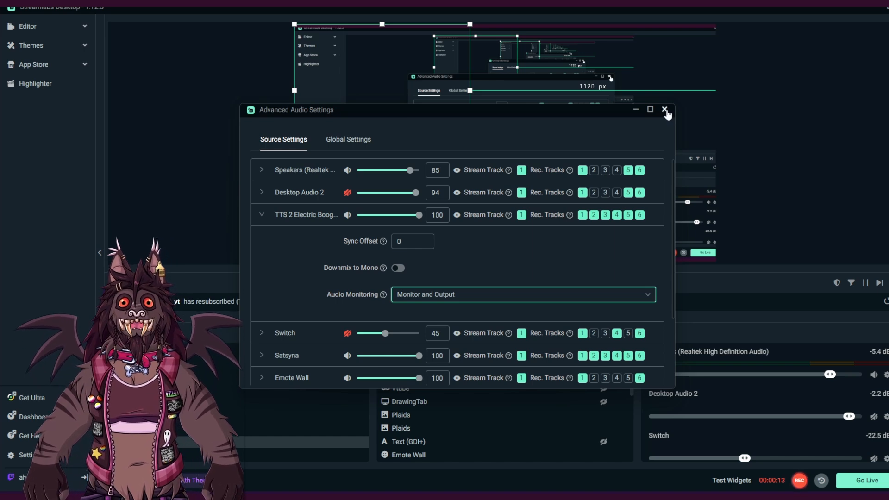
left_click(665, 110)
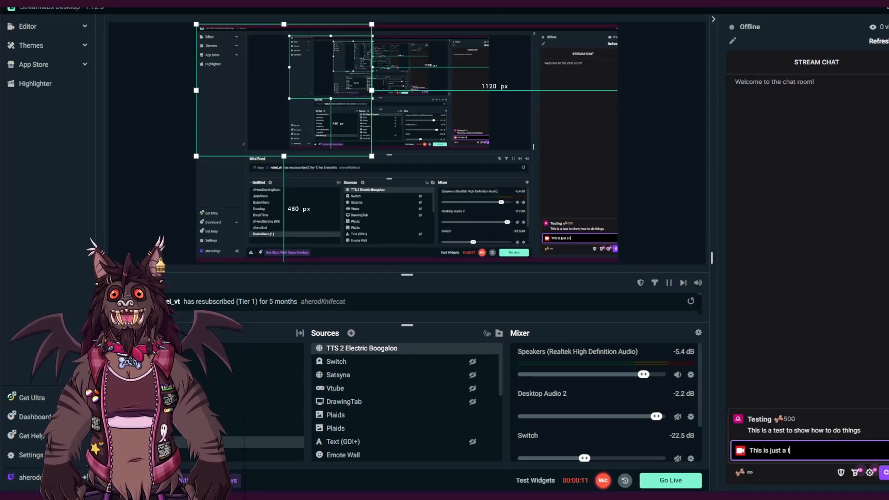
- Redeem the Testing reward from the stream chat with a short test message
type("wow wow")
key("Return")
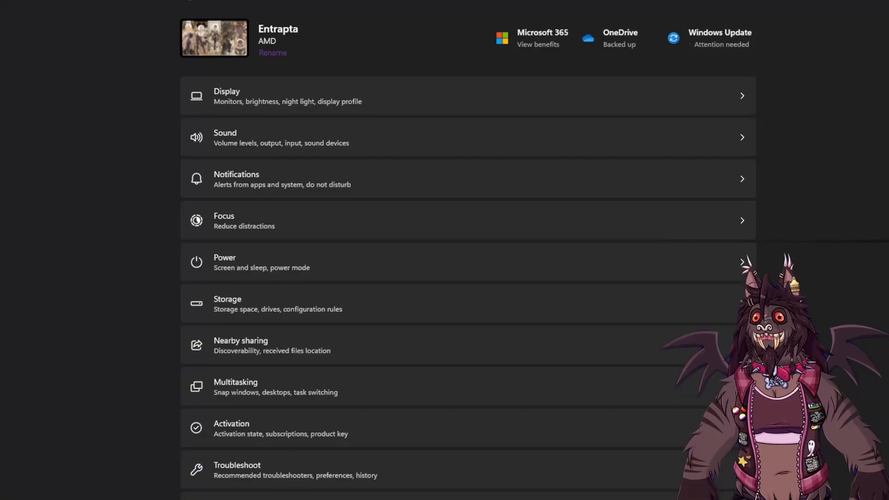
- Switch to Windows Settings and open the additional sound settings at the list of recording devices
left_click(259, 132)
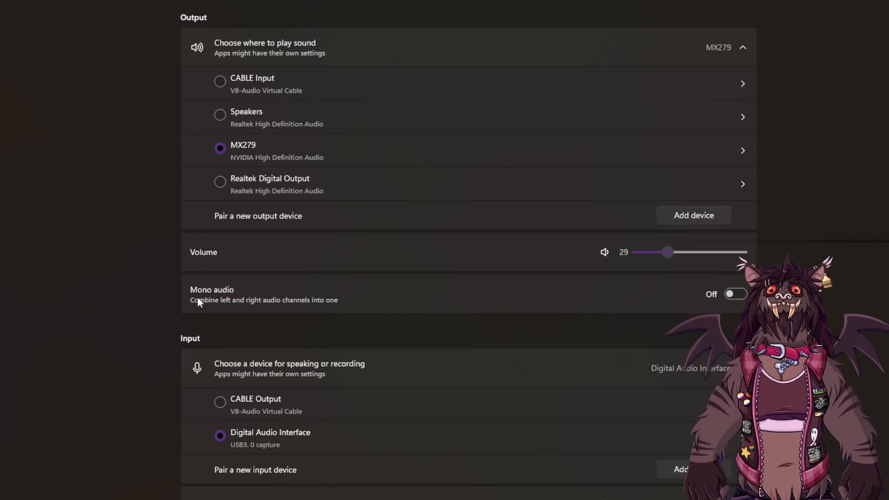
scroll(219, 359, "down", 5)
left_click(249, 357)
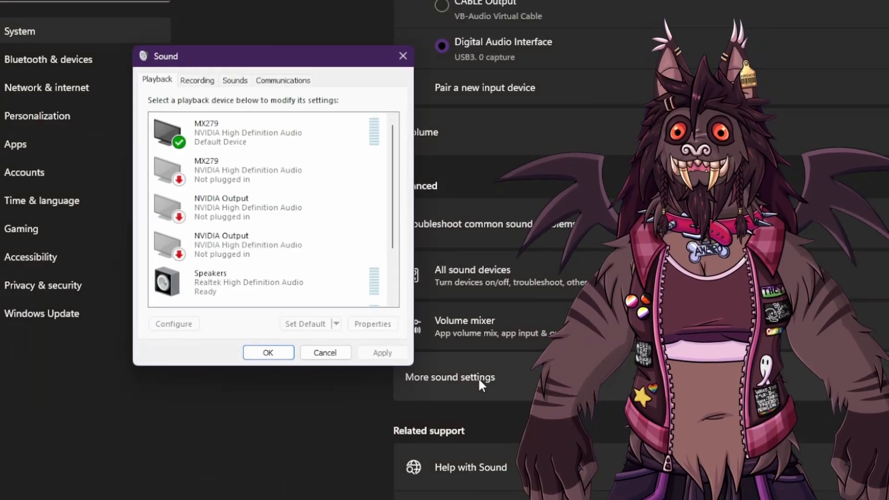
left_click(197, 83)
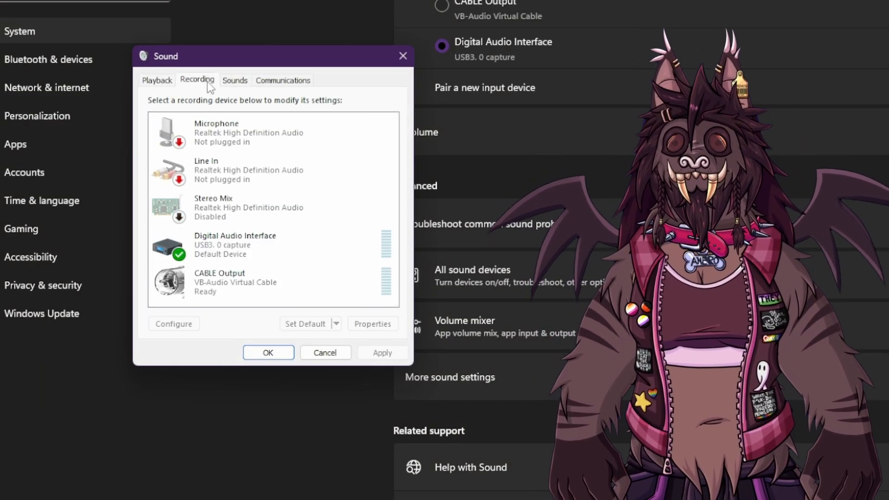
- Configure CABLE Output to be listened to through Speakers (Realtek High Definition Audio) and accept the sound settings
left_click(213, 248)
left_click(218, 284)
right_click(218, 283)
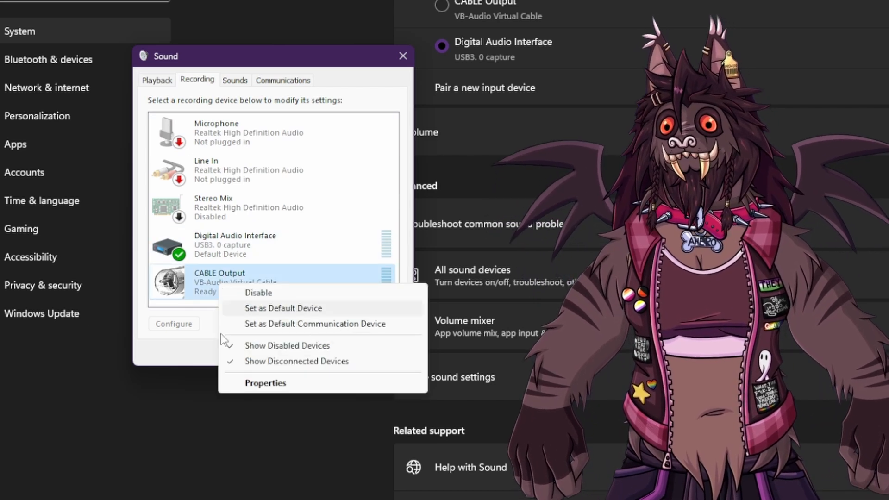
left_click(264, 383)
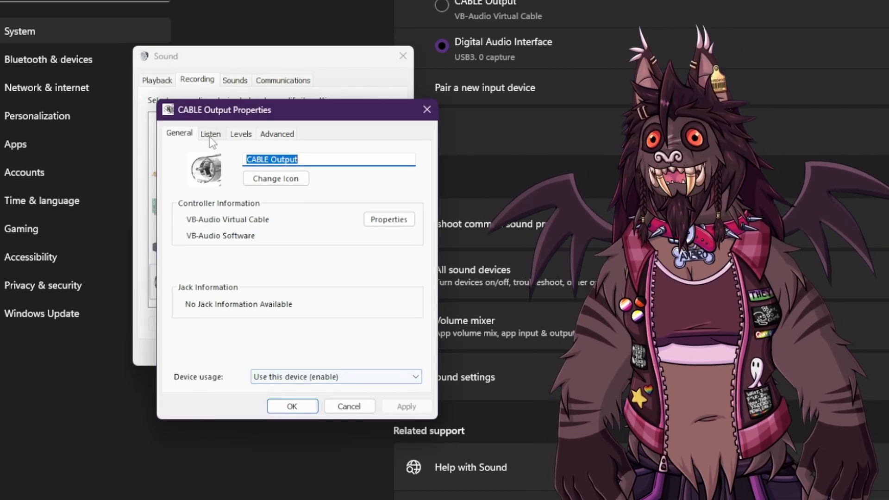
left_click(210, 134)
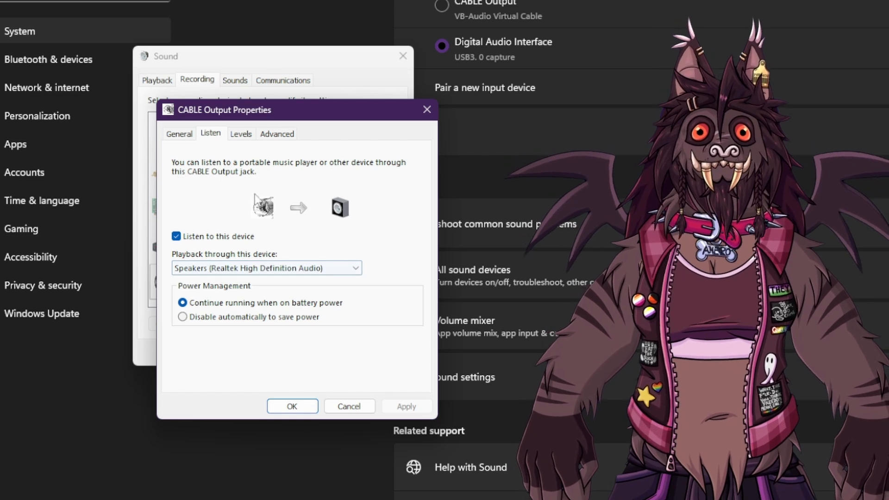
left_click(292, 406)
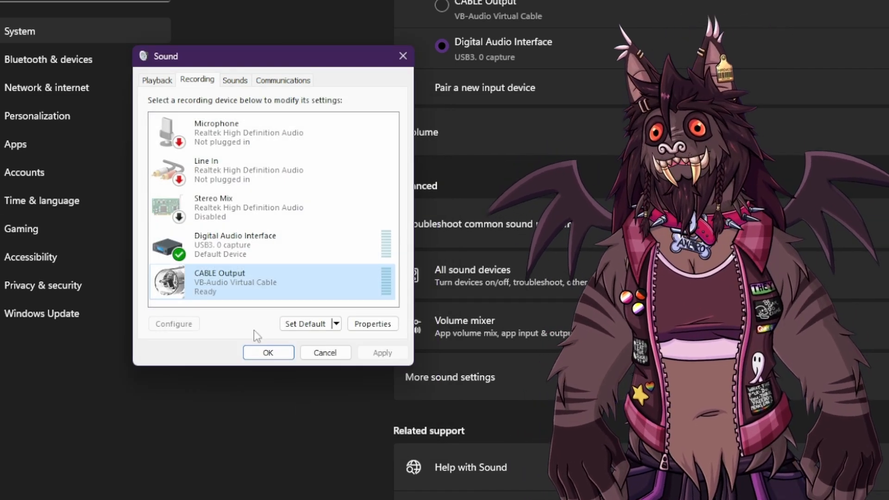
left_click(273, 353)
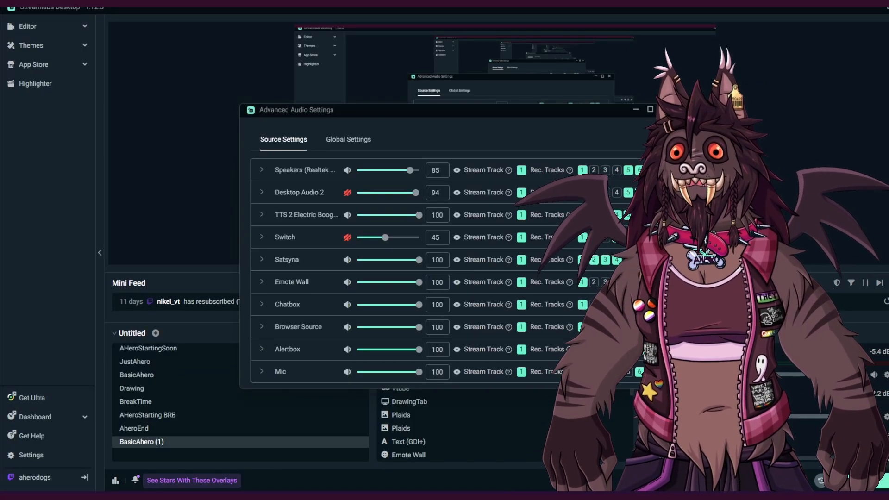
- Set the global audio monitoring device in Streamlabs Desktop to CABLE Input (VB-Audio Virtual Cable)
left_click(348, 139)
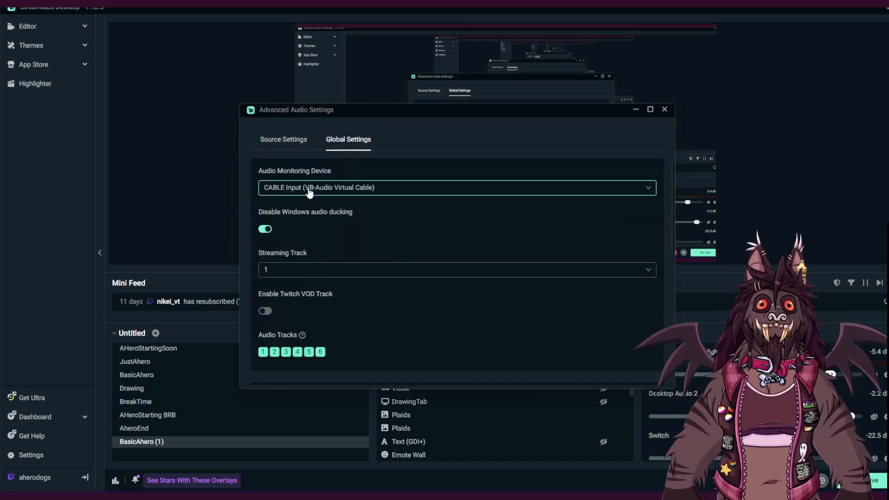
left_click(309, 189)
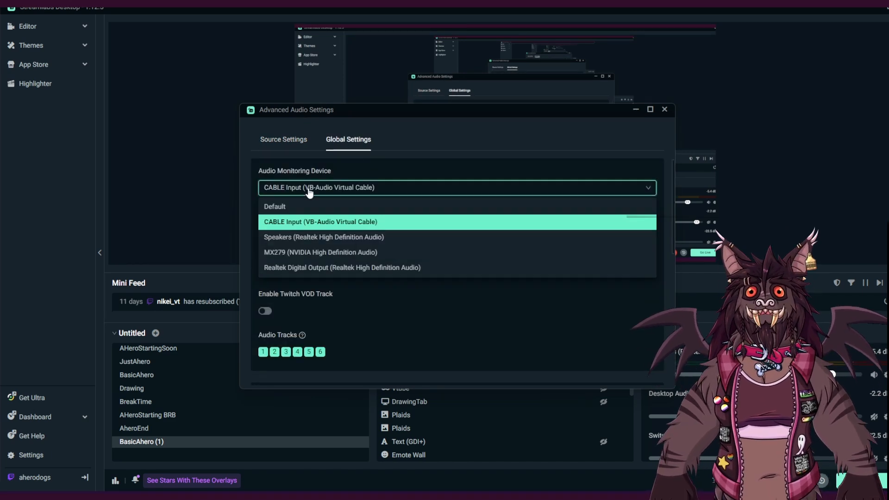
left_click(324, 222)
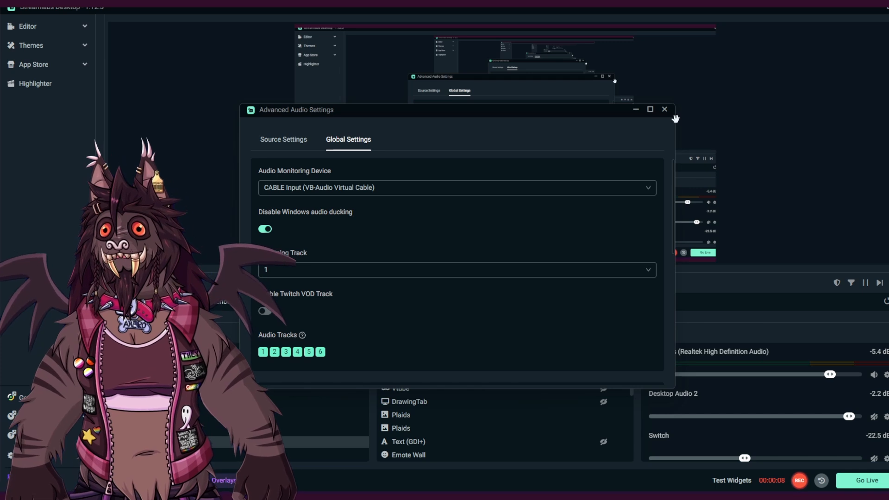
left_click(665, 111)
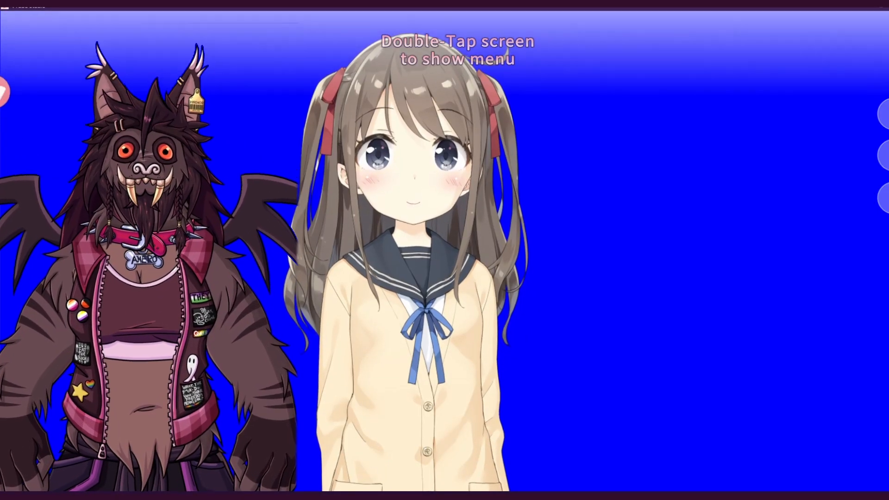
- Switch to VTube Studio, bring up its general settings and enable Use microphone in the Microphone Settings
double_click(29, 229)
left_click(28, 228)
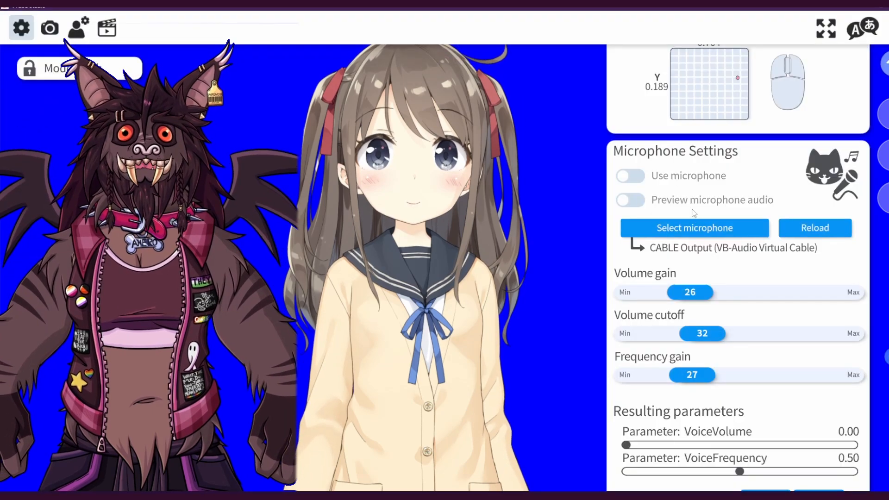
scroll(636, 180, "up", 15)
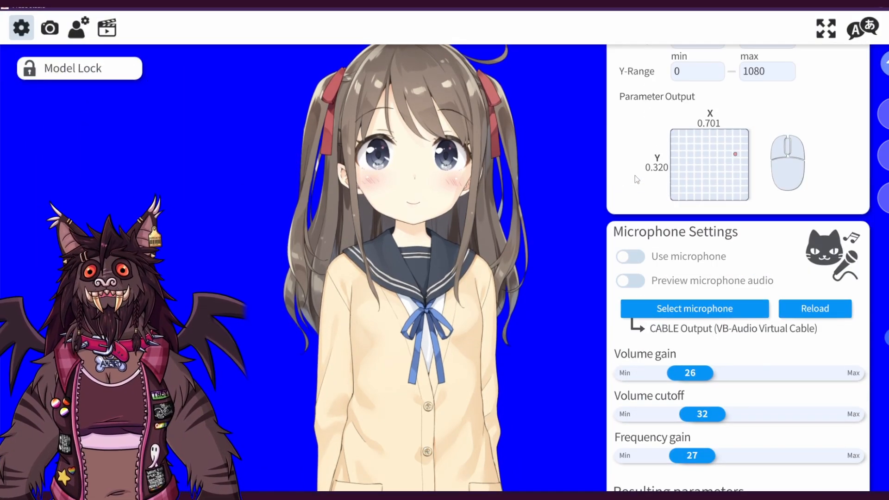
scroll(641, 189, "down", 15)
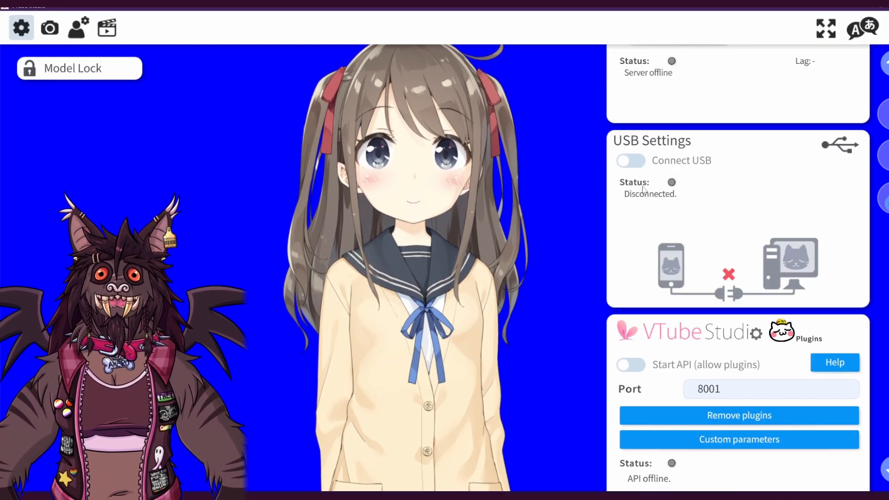
scroll(641, 189, "up", 15)
scroll(641, 189, "down", 15)
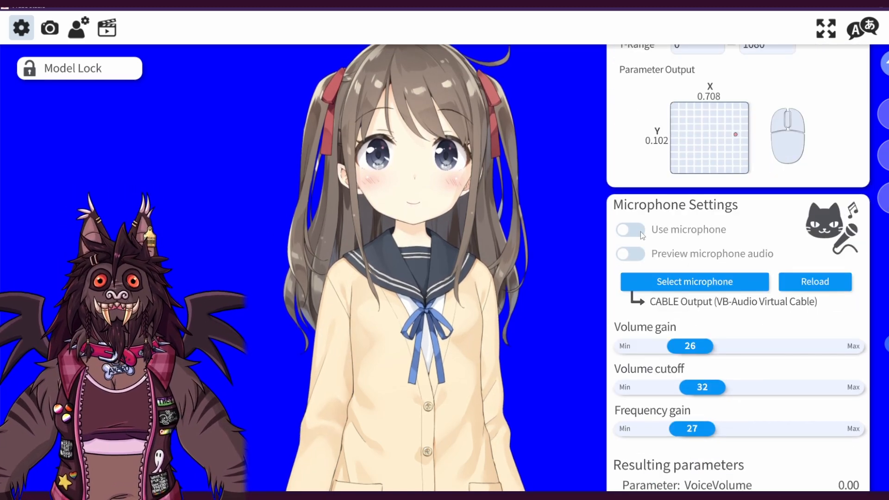
scroll(617, 306, "down", 1)
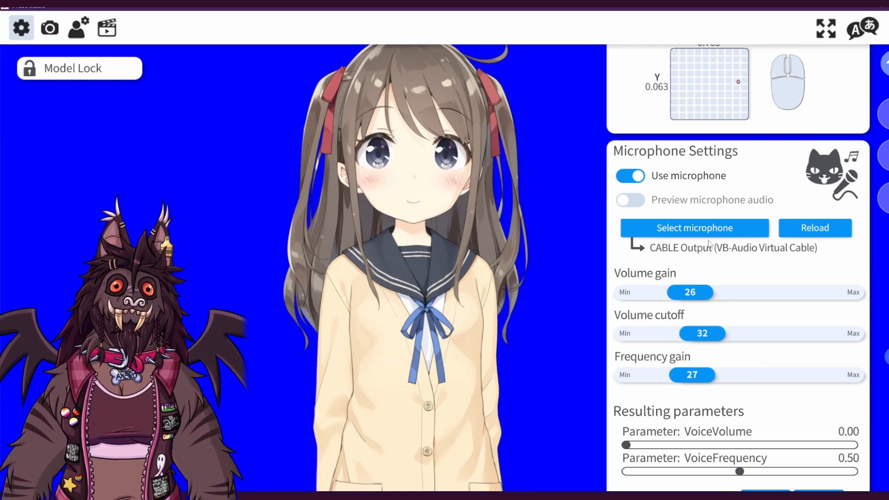
scroll(649, 256, "down", 1)
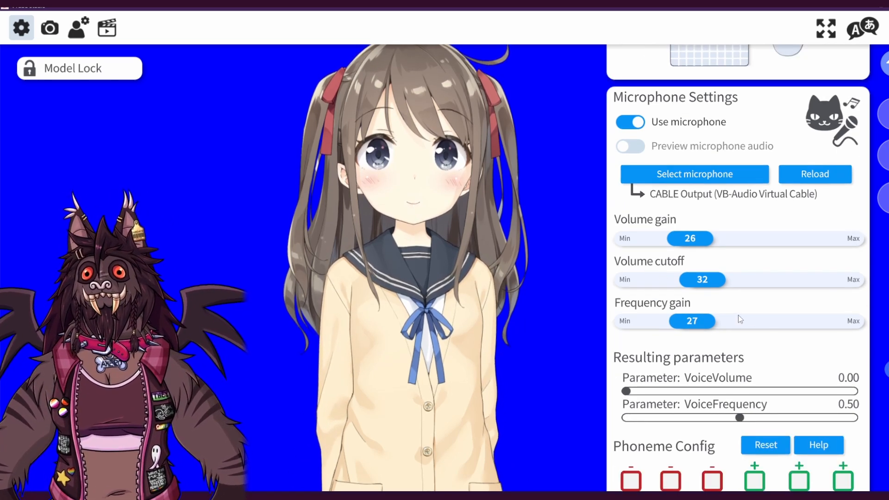
scroll(712, 315, "down", 1)
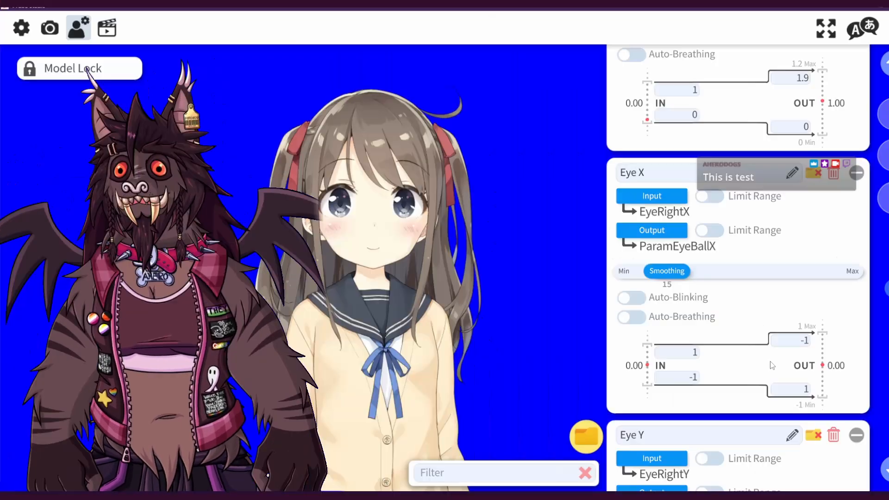
- In the model's parameter settings, assign VoiceFrequency as the input face tracking parameter for Mouth Smile
scroll(775, 365, "down", 15)
scroll(774, 365, "down", 10)
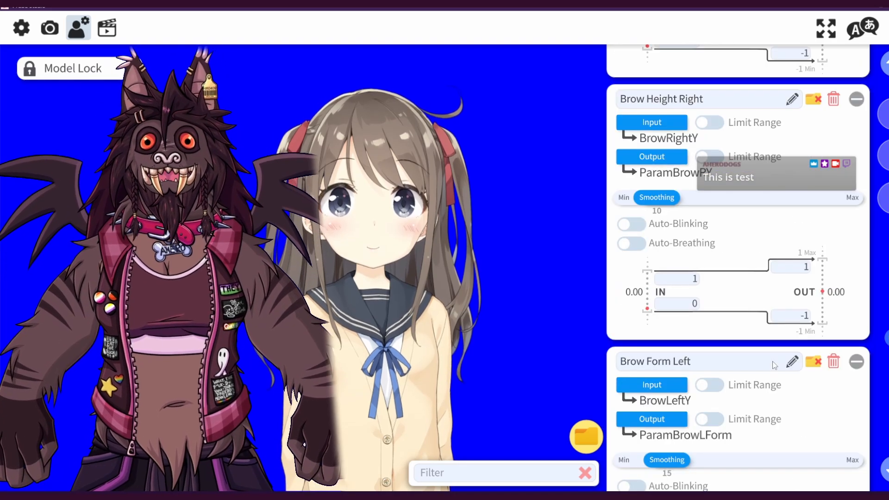
scroll(774, 365, "down", 5)
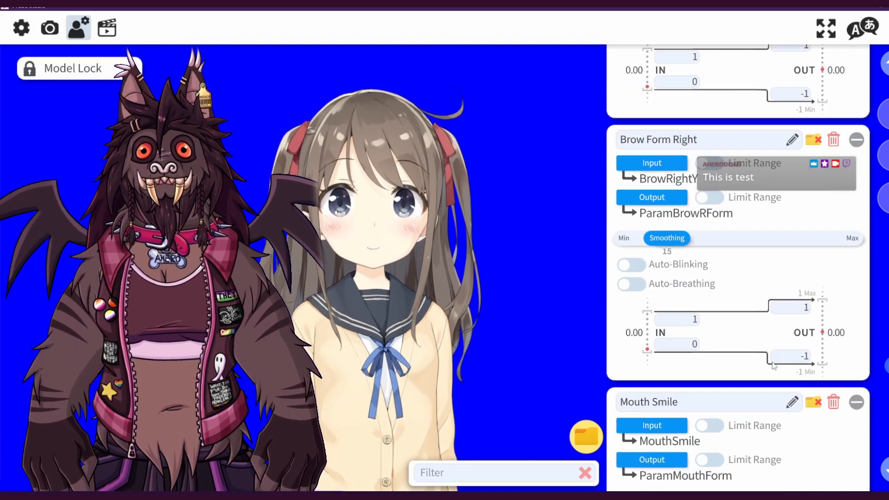
scroll(710, 313, "up", 2)
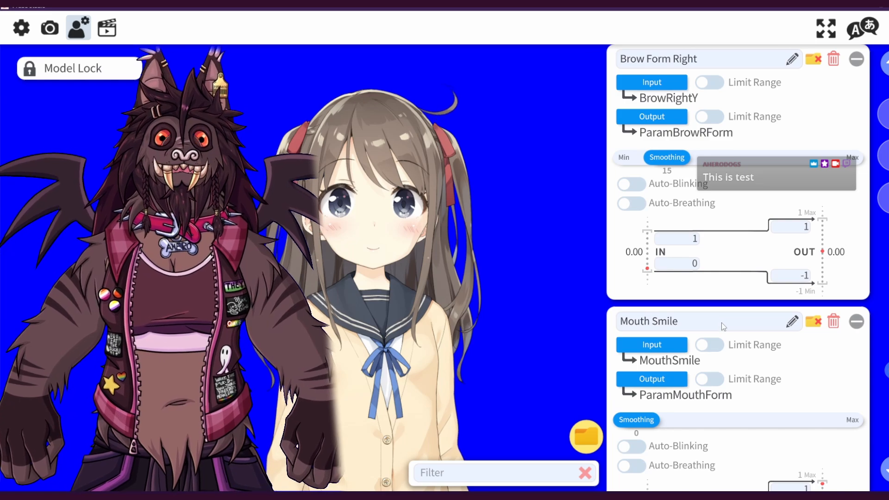
scroll(721, 324, "down", 6)
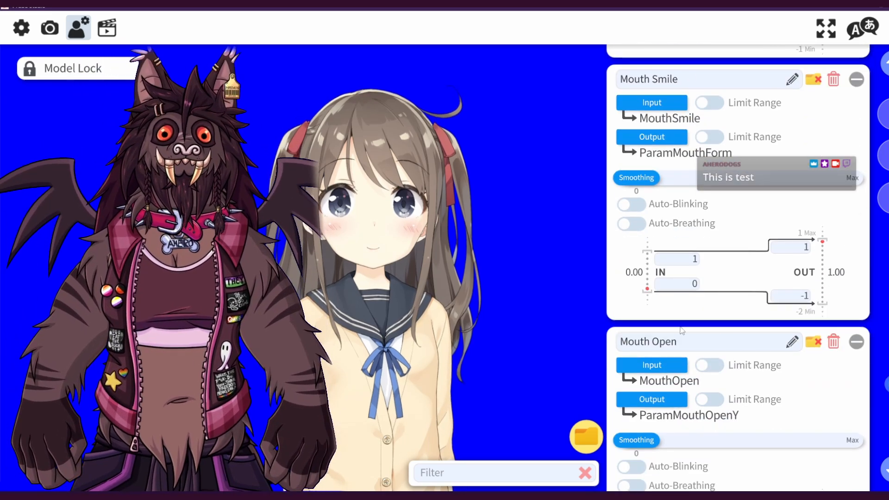
left_click(662, 108)
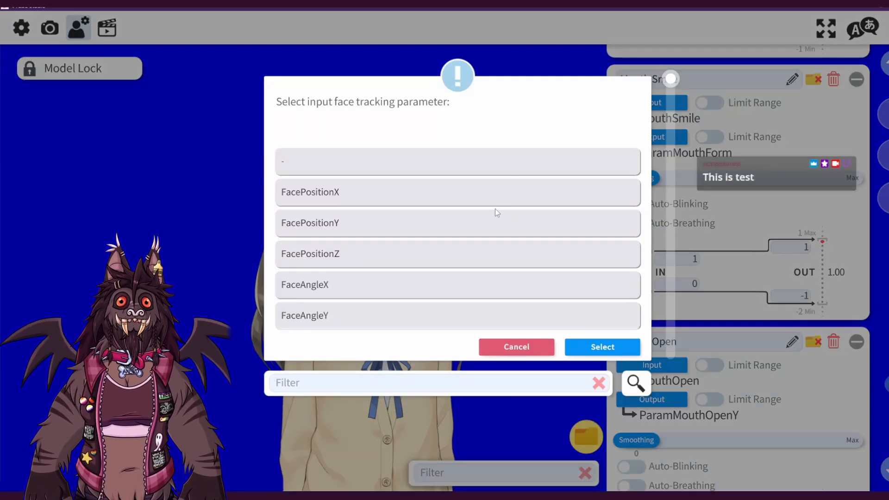
scroll(495, 210, "down", 5)
scroll(495, 210, "down", 5)
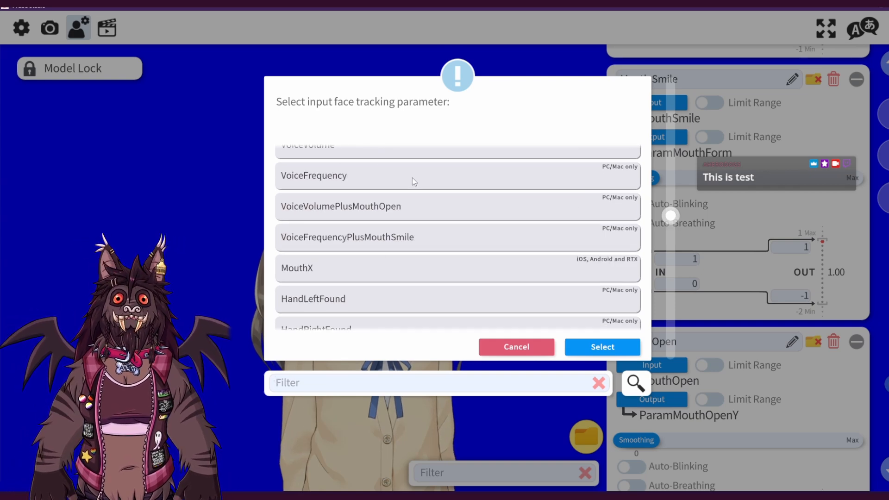
left_click(349, 175)
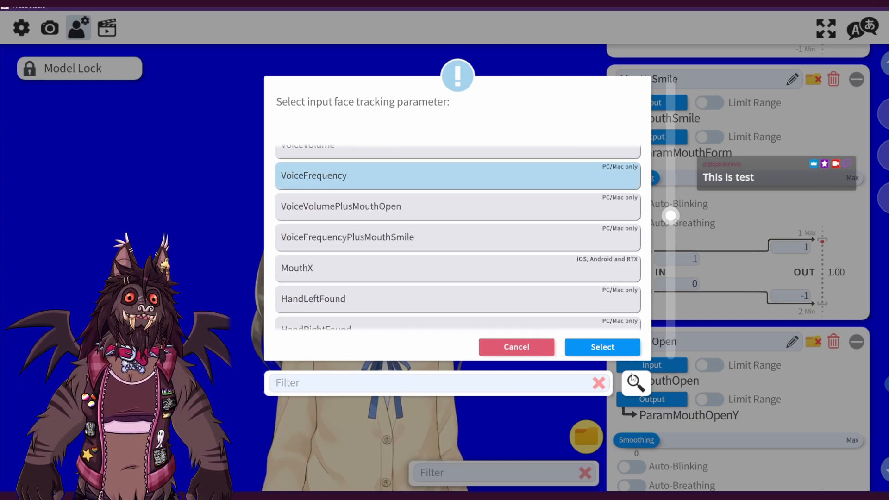
left_click(601, 348)
- Assign VoiceVolume as the input face tracking parameter for Mouth Open and close the settings overlay
left_click(649, 364)
scroll(345, 294, "down", 6)
scroll(346, 298, "down", 10)
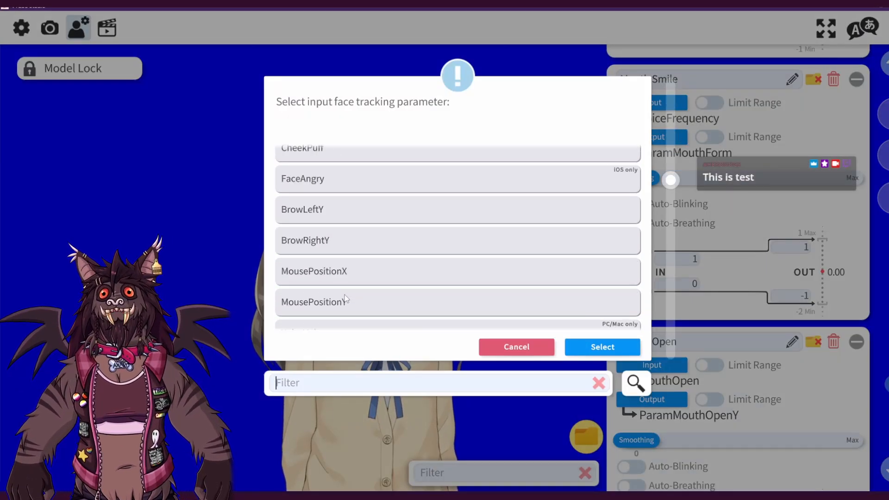
scroll(345, 298, "down", 2)
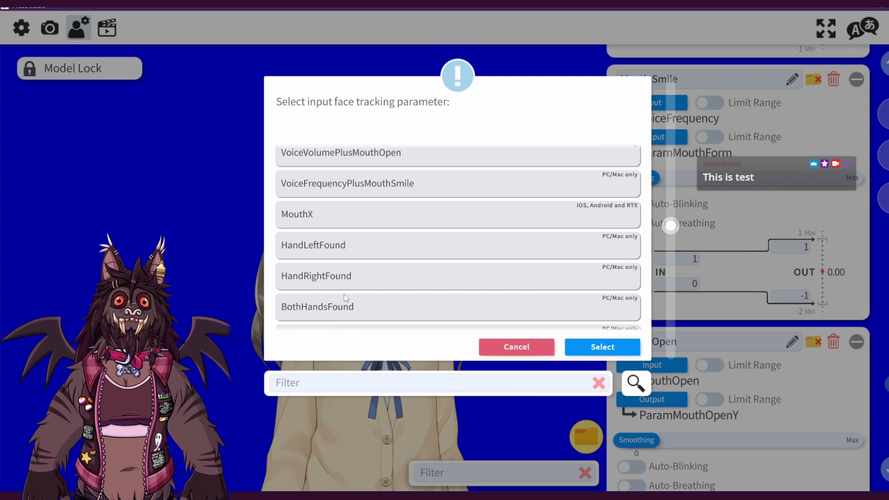
scroll(346, 297, "up", 3)
left_click(319, 172)
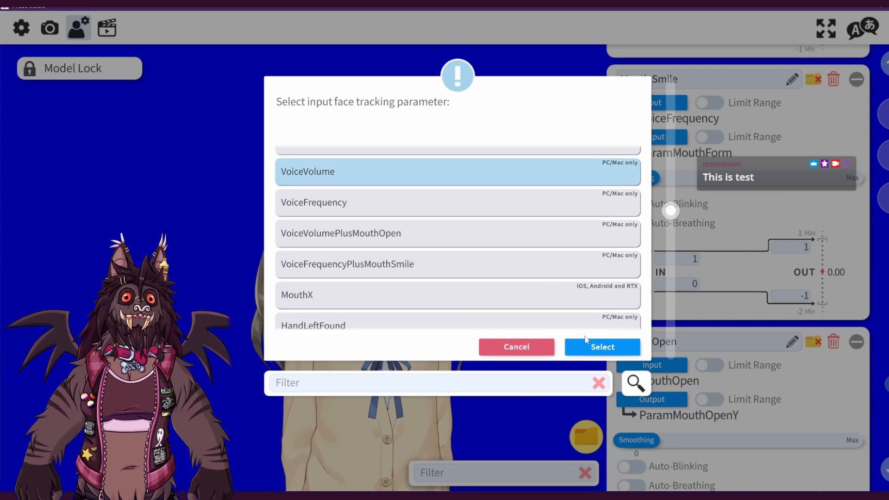
left_click(602, 346)
key("Escape")
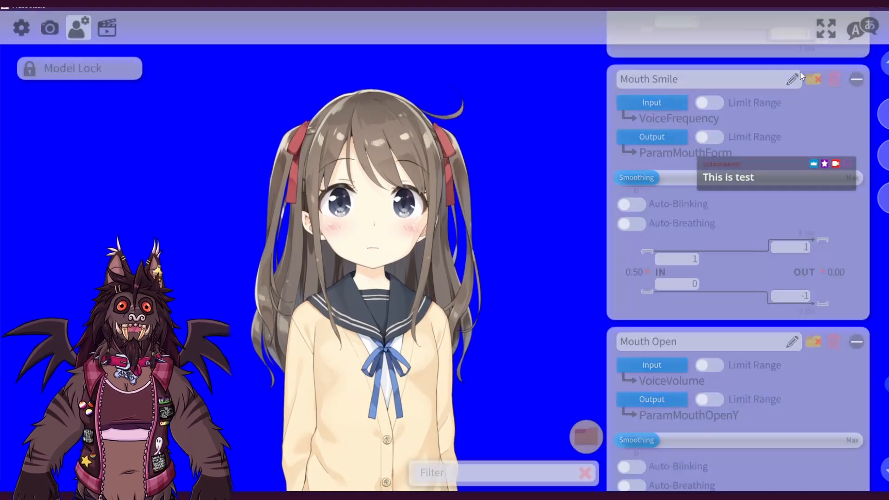